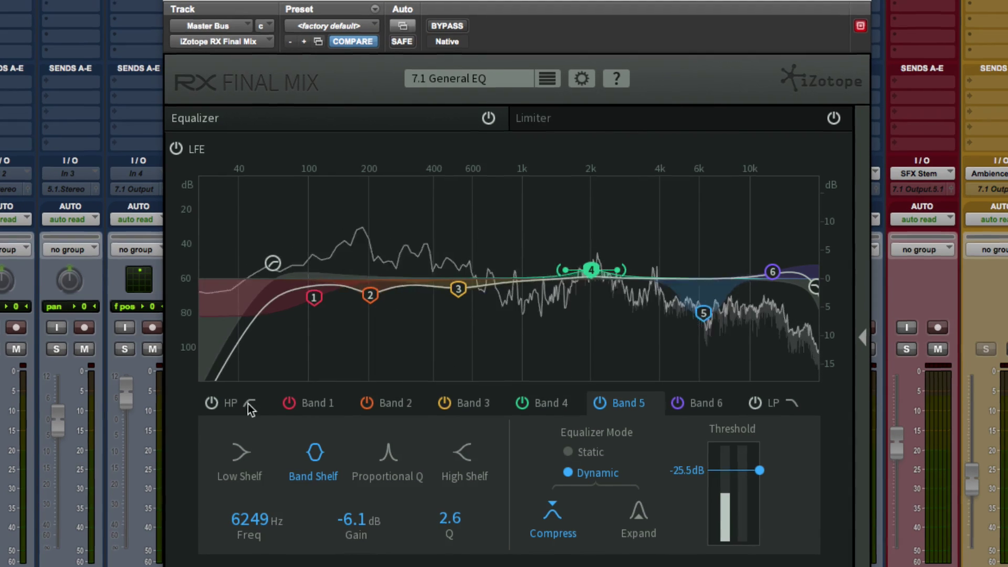
Step: Review the HP, LP, Band 1, 6 and 5 settings, ending on Band 3 (520 Hz, -1.8 dB)
click(218, 387)
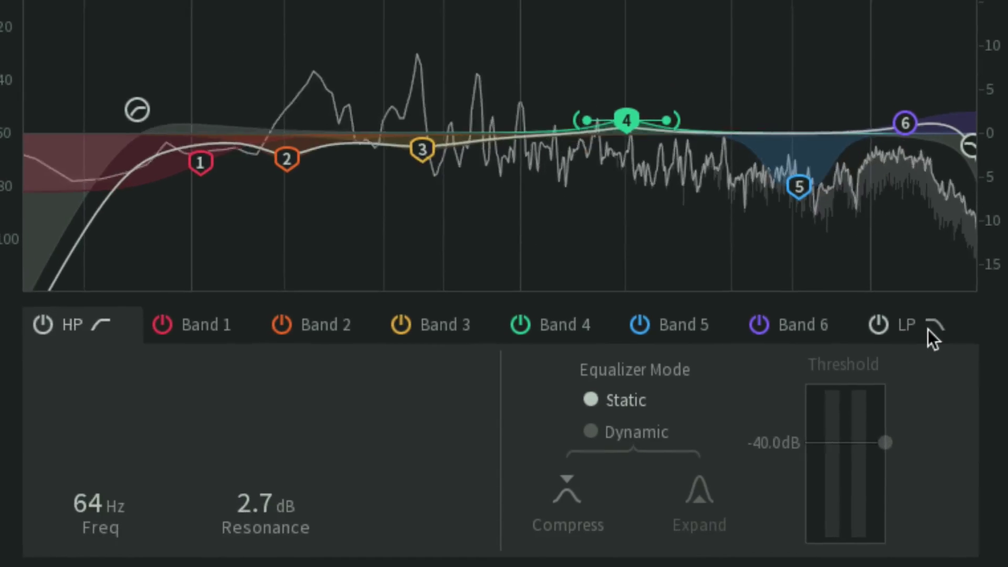
click(942, 321)
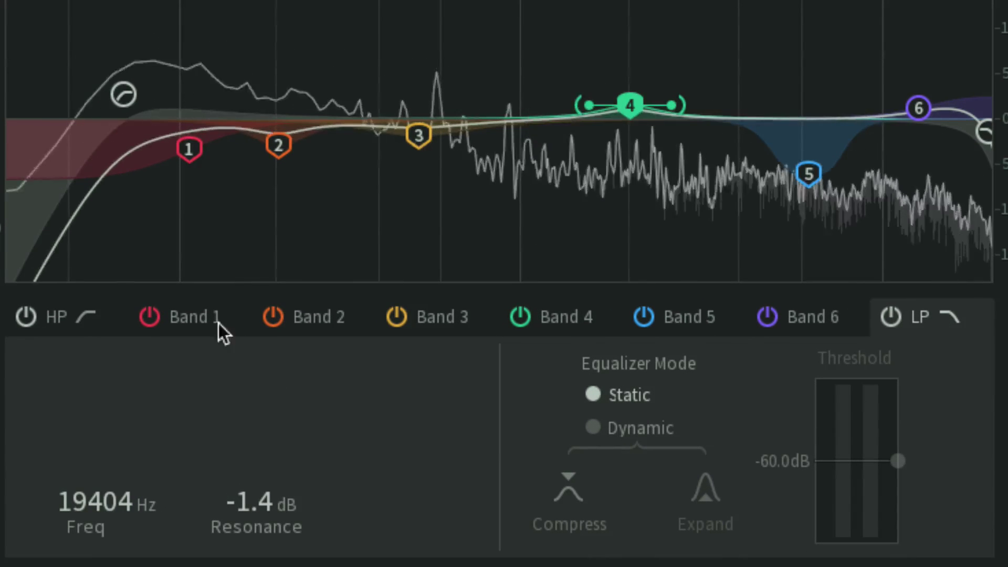
click(196, 323)
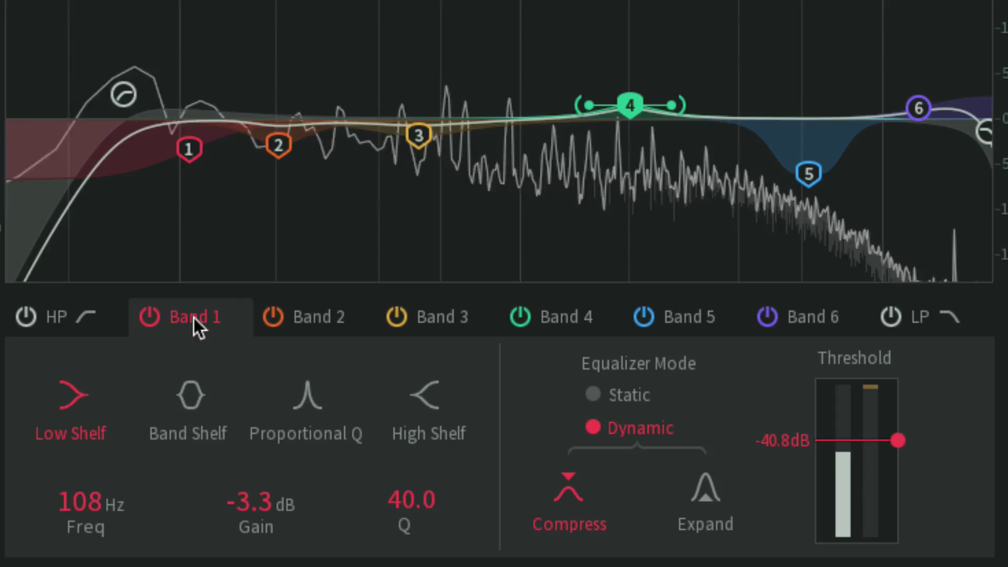
click(823, 316)
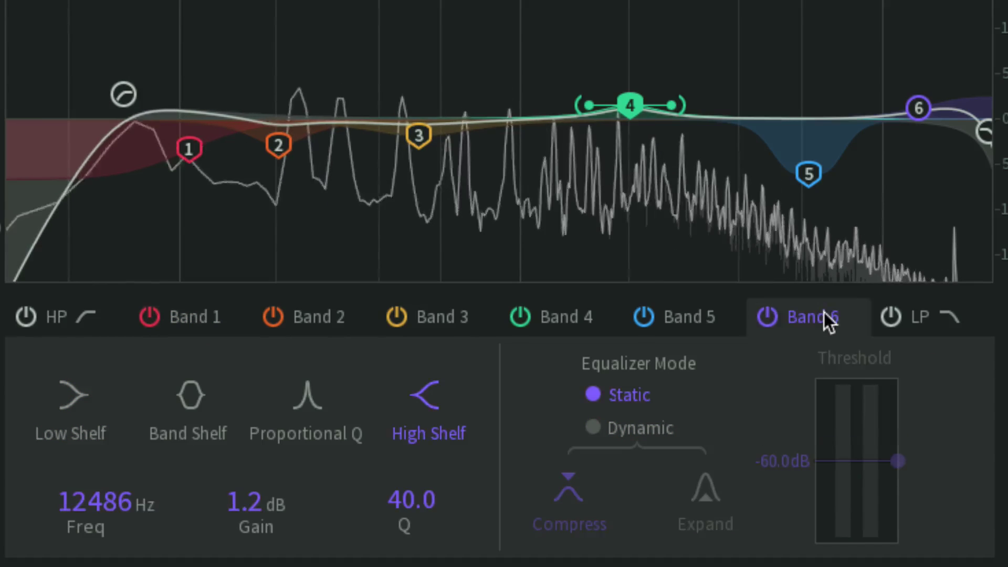
click(672, 321)
click(434, 319)
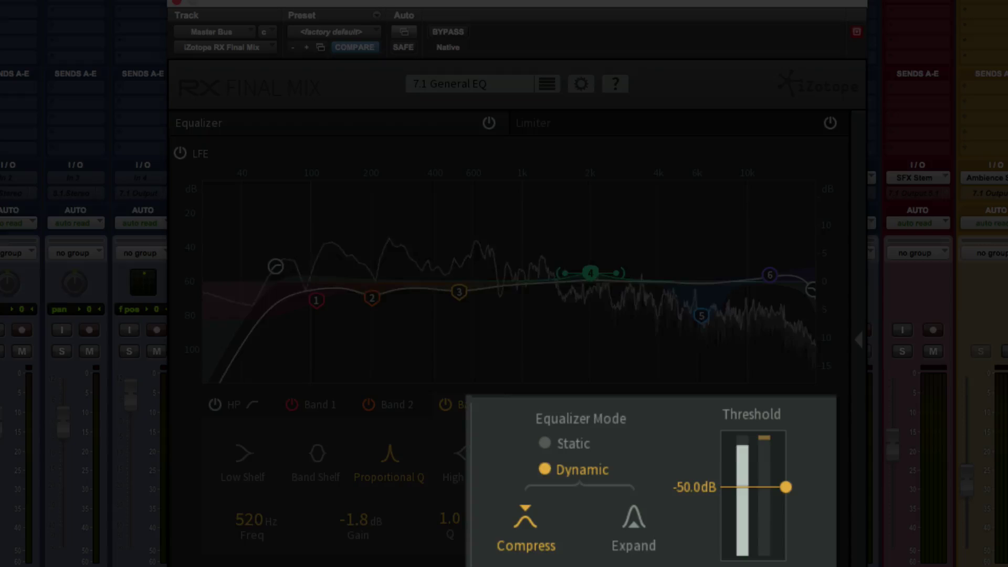
click(580, 444)
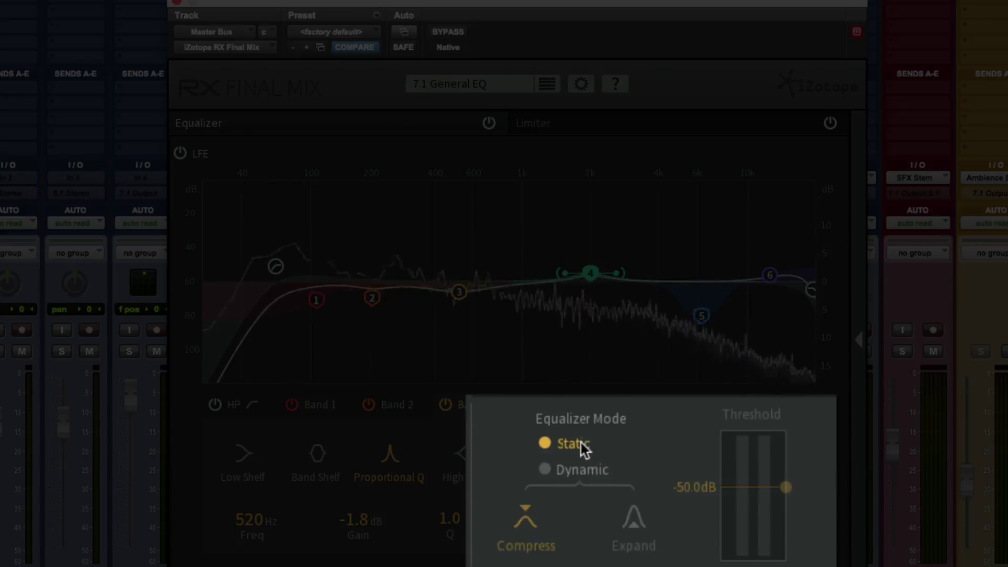
click(590, 470)
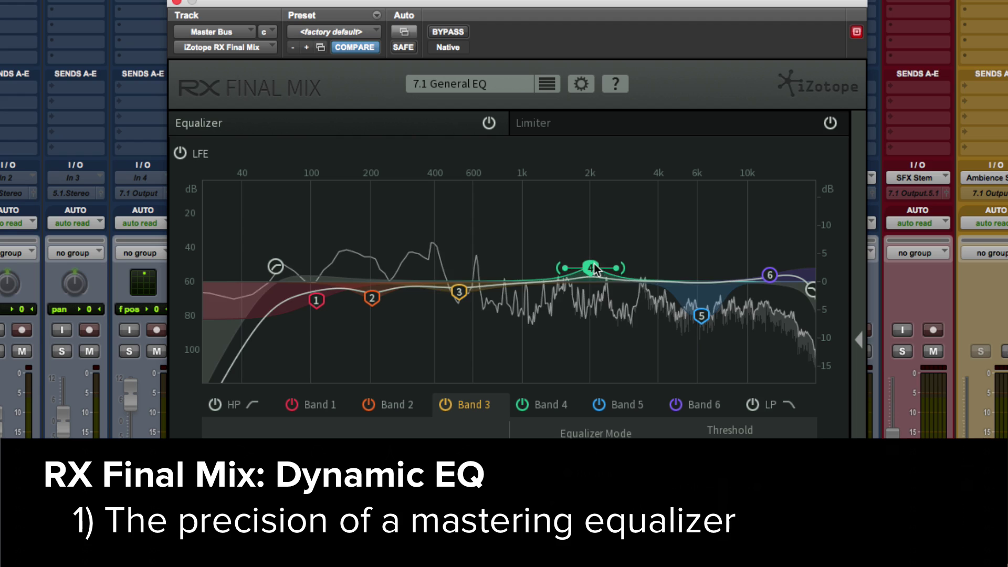
Step: Raise Band 4 near 2 kHz and widen its bell into a broad boost of about 5 dB
drag(590, 272, 594, 238)
scroll(596, 240, up, 3)
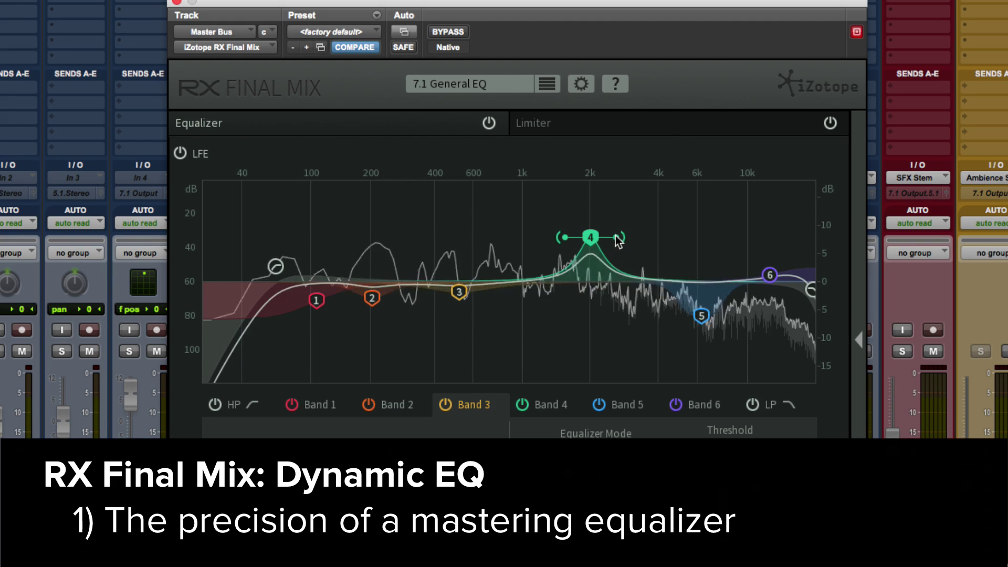
scroll(607, 240, up, 3)
drag(611, 240, 630, 237)
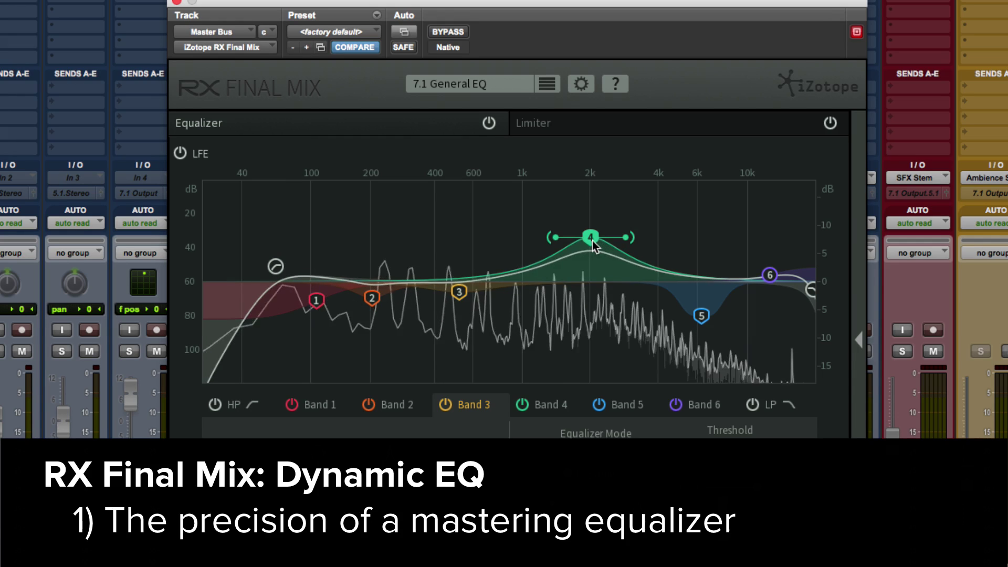
drag(592, 239, 594, 246)
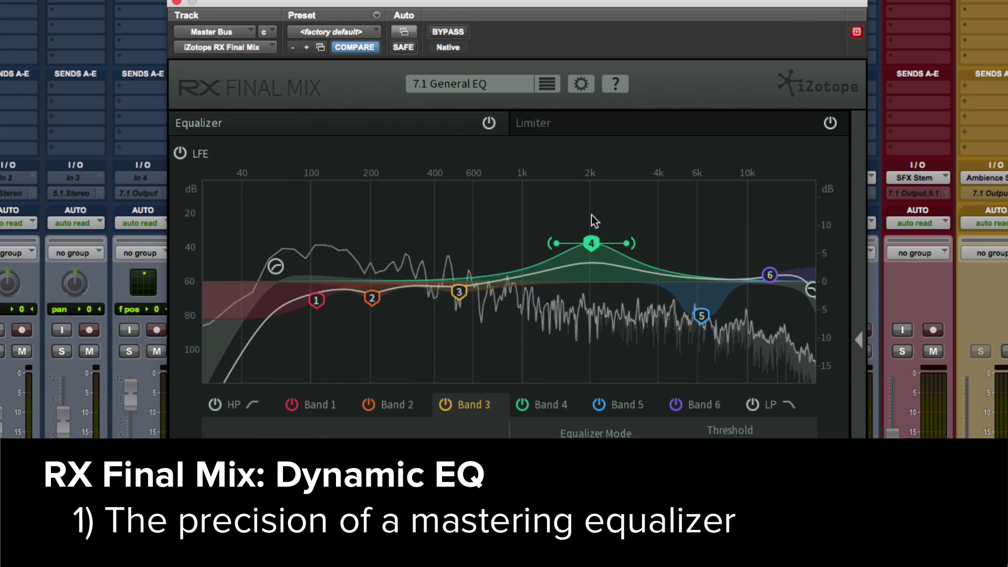
scroll(596, 225, up, 3)
scroll(612, 240, up, 2)
drag(612, 239, 629, 237)
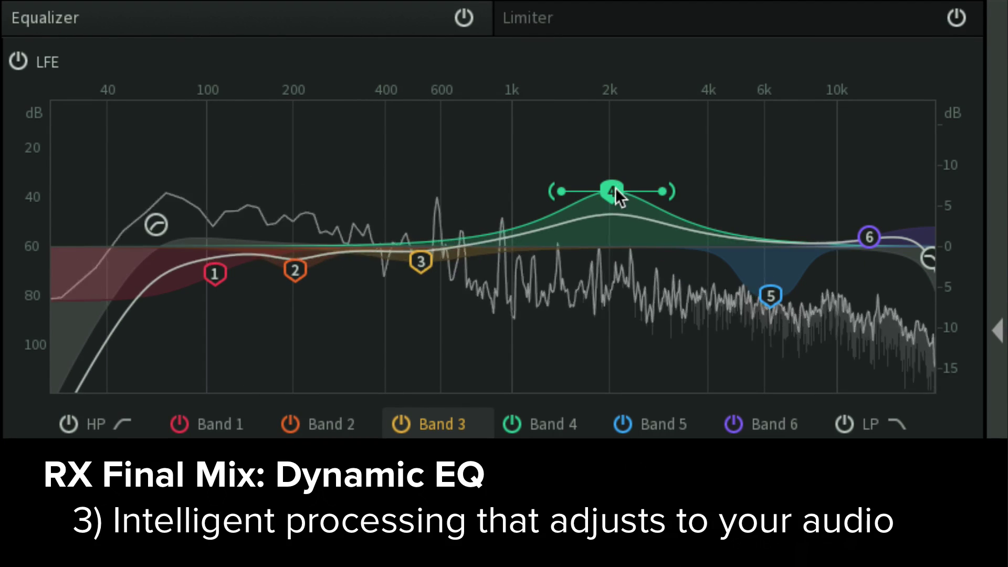
Step: Slide Band 4's bell along the frequency axis to just above 2 kHz, about 2 dB
mouse_move(614, 189)
mouse_down()
mouse_move(545, 201)
mouse_move(429, 196)
mouse_move(688, 204)
mouse_up()
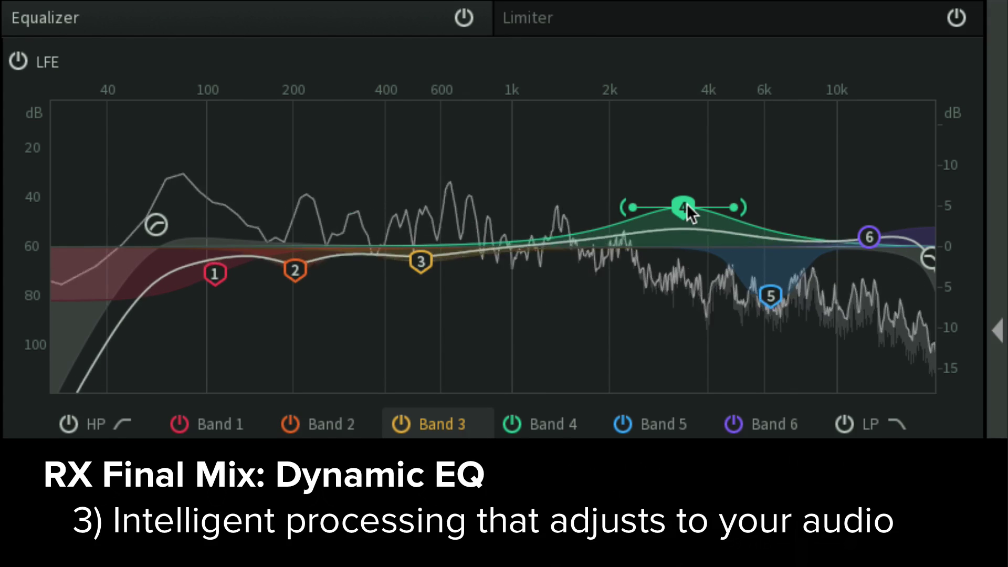
drag(688, 203, 656, 212)
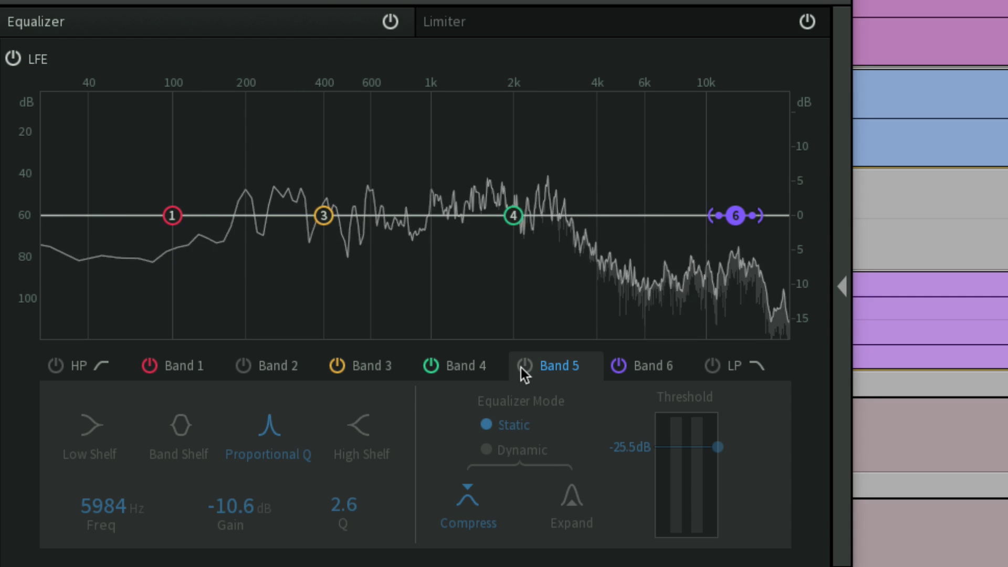
Step: Enable Band 5's 6 kHz notch, compare it off and on, and make it dynamic
click(521, 368)
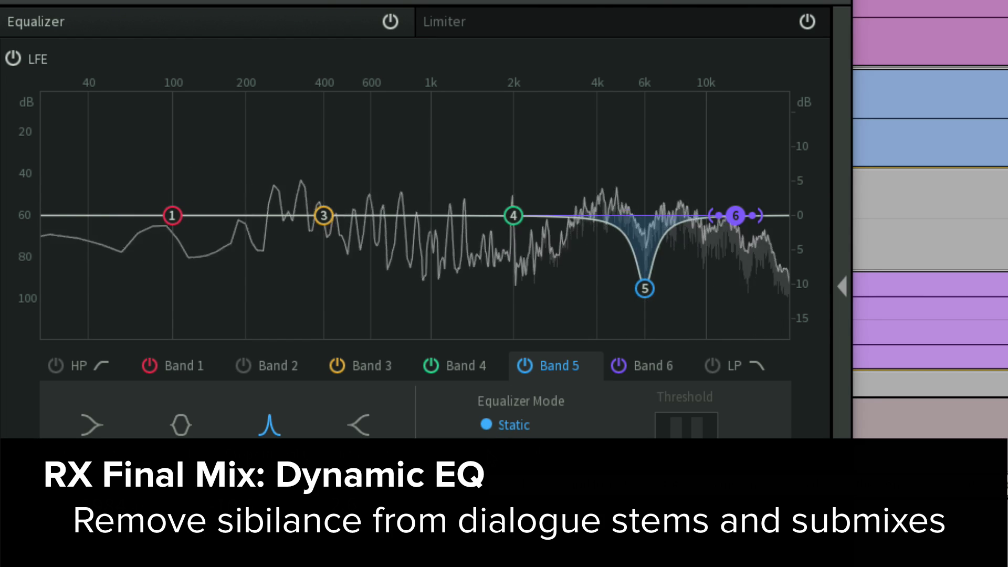
click(485, 446)
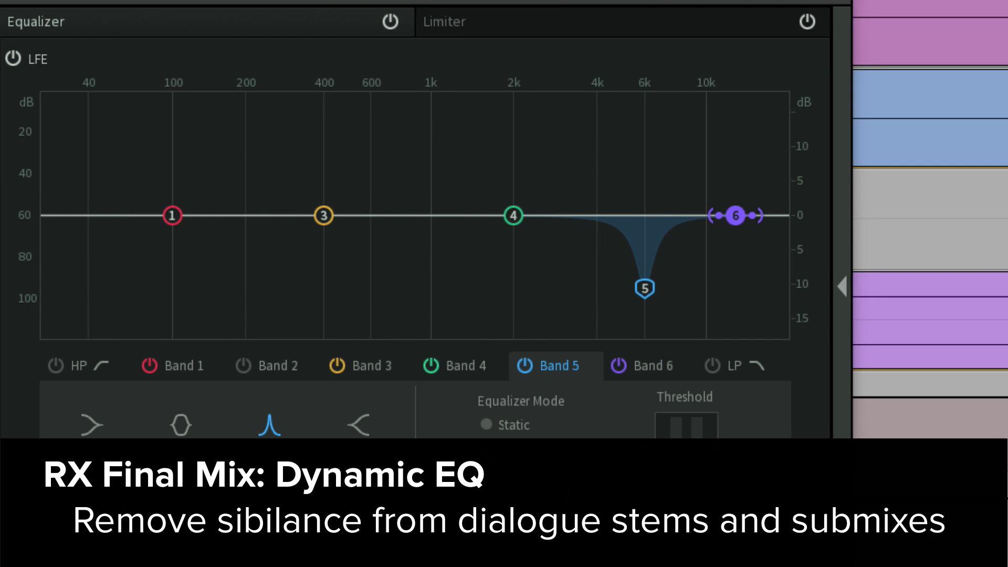
click(522, 366)
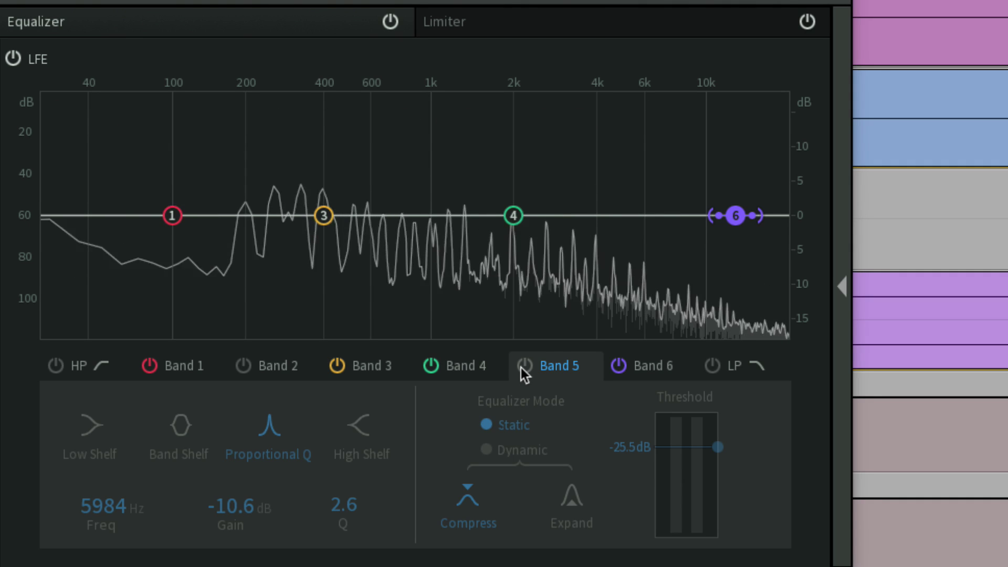
click(523, 366)
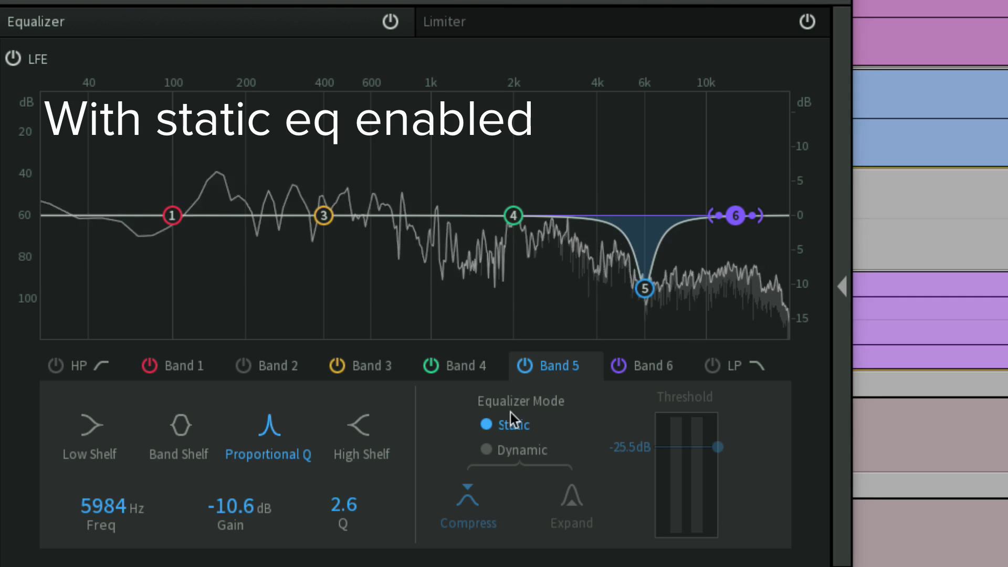
click(488, 450)
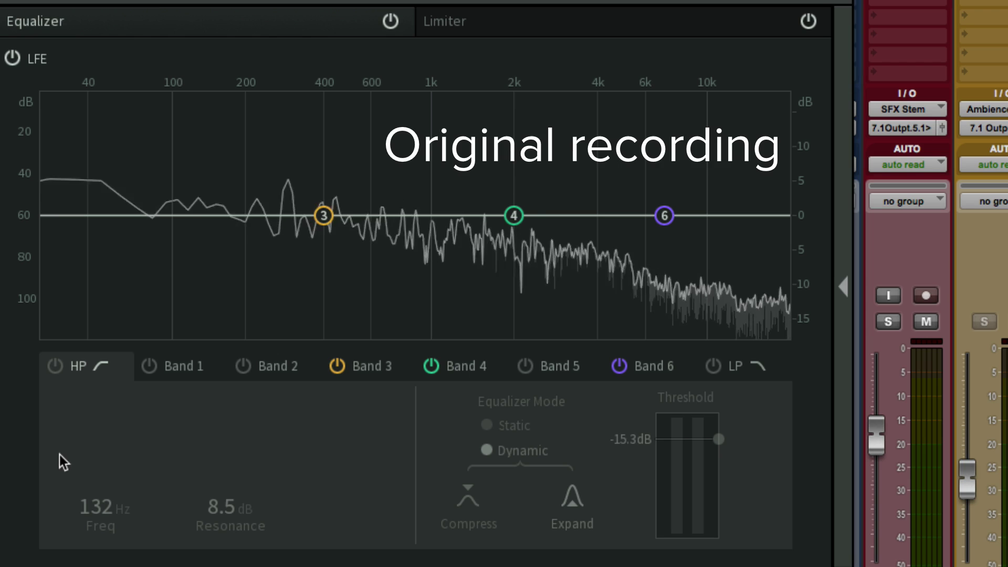
Step: Enable the 131 Hz resonant high-pass, bypass the LFE channel, then set the high-pass to static
click(57, 368)
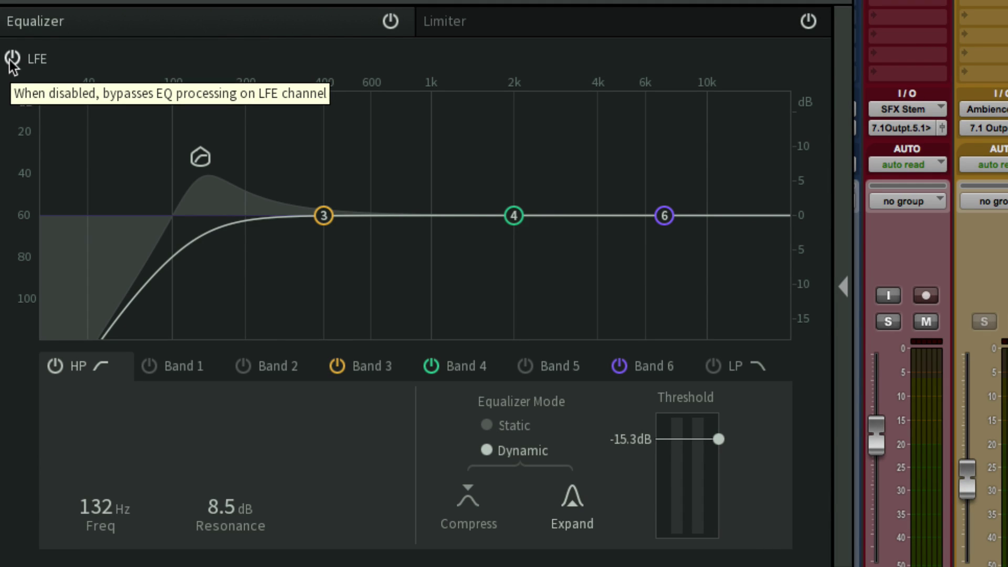
click(10, 59)
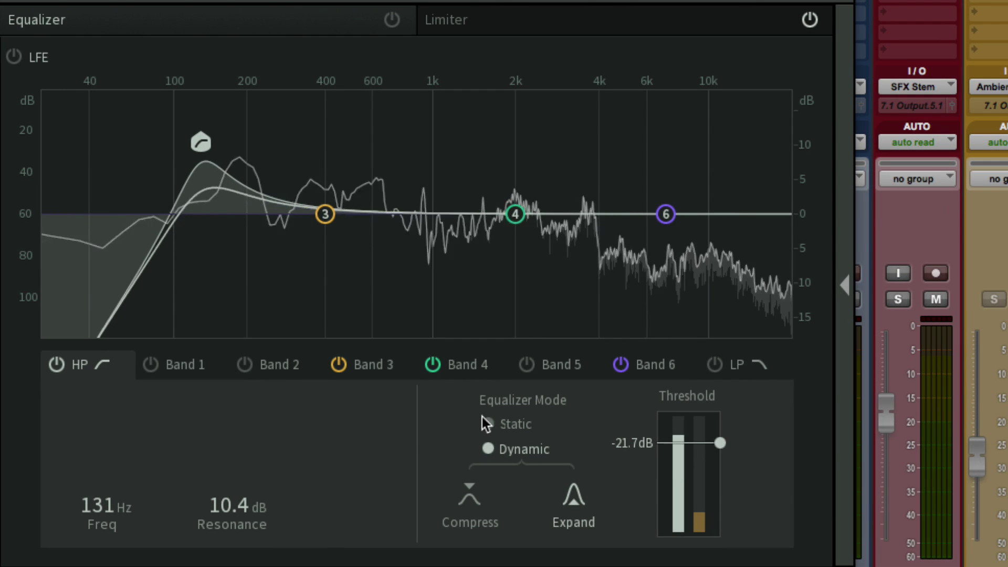
click(495, 424)
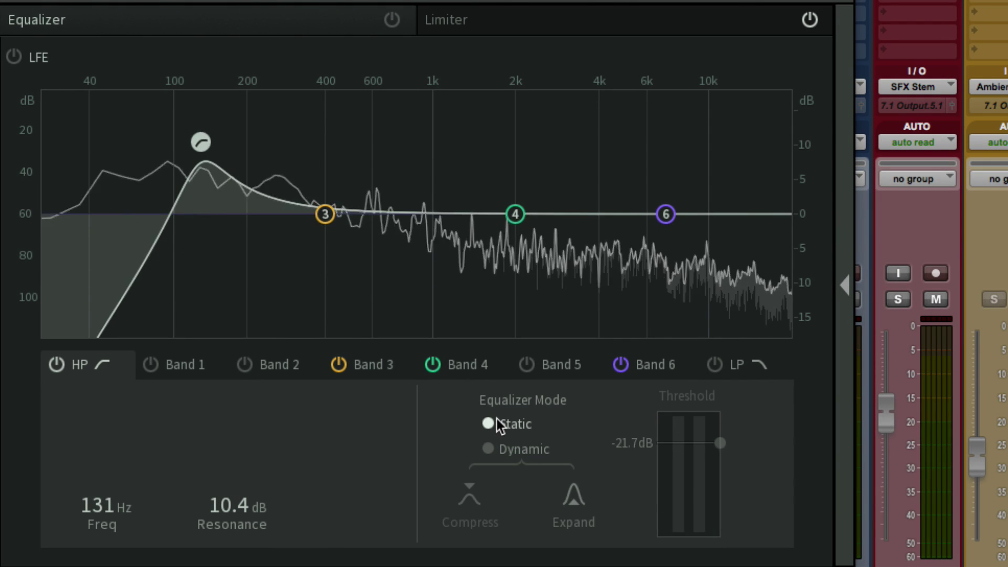
Step: Boost Band 4 about 3 dB near 1.9 kHz and make it dynamic
click(463, 365)
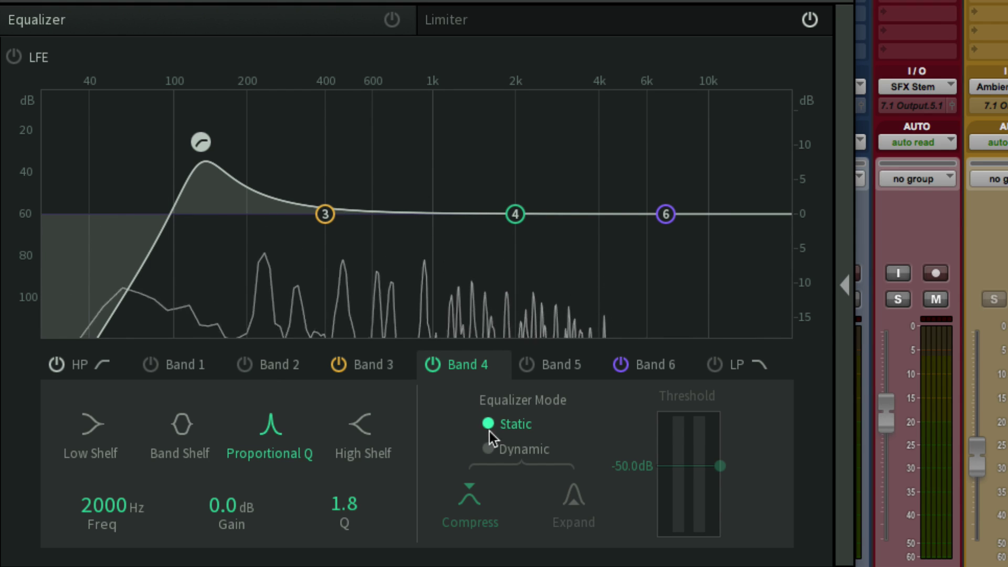
mouse_move(515, 213)
mouse_down()
mouse_move(510, 195)
mouse_move(557, 192)
mouse_move(518, 168)
mouse_up()
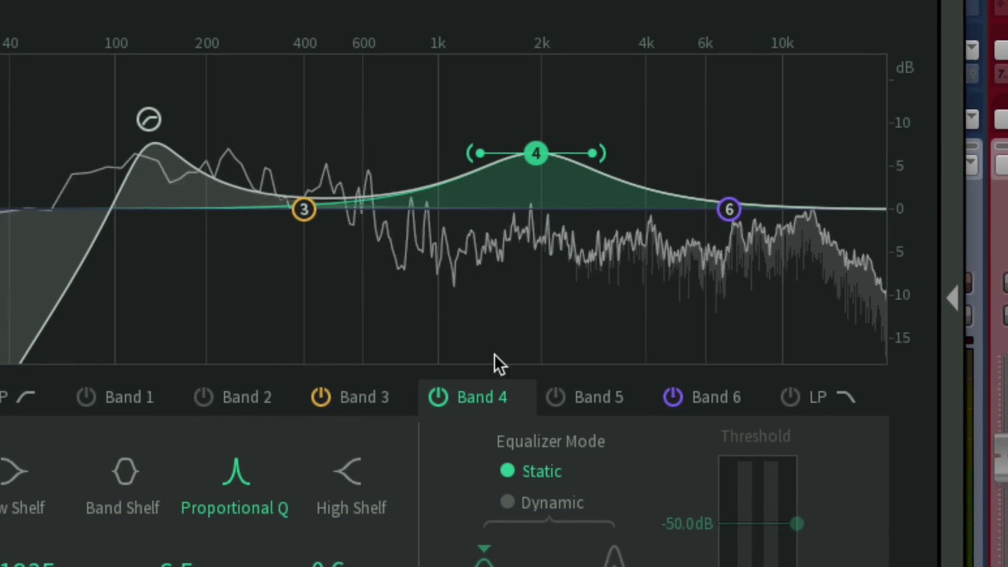
click(512, 513)
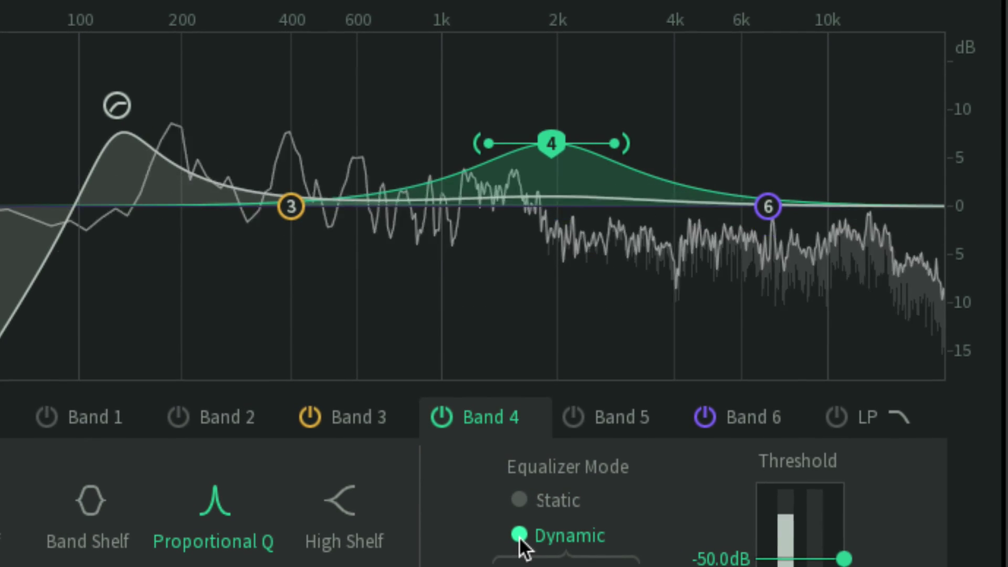
Step: Cut Band 3 about 2 dB near 400 Hz and lower Band 6's high shelf about 2 dB
click(368, 415)
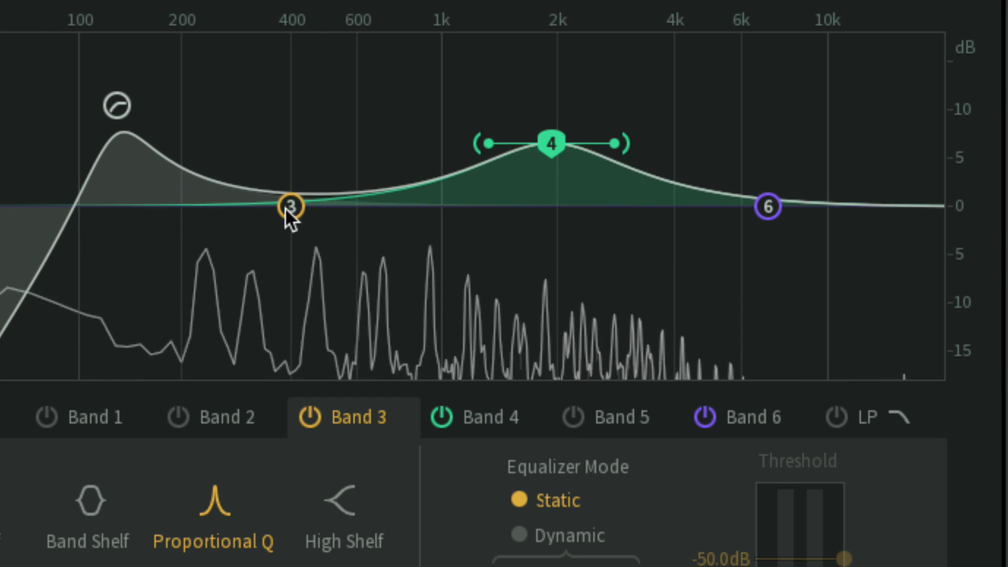
drag(286, 207, 289, 228)
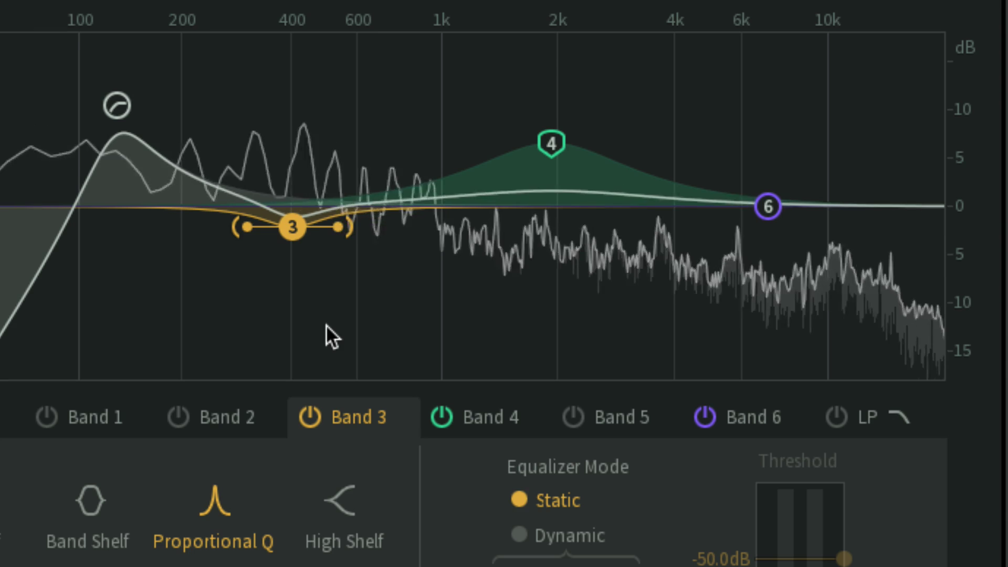
drag(767, 207, 758, 224)
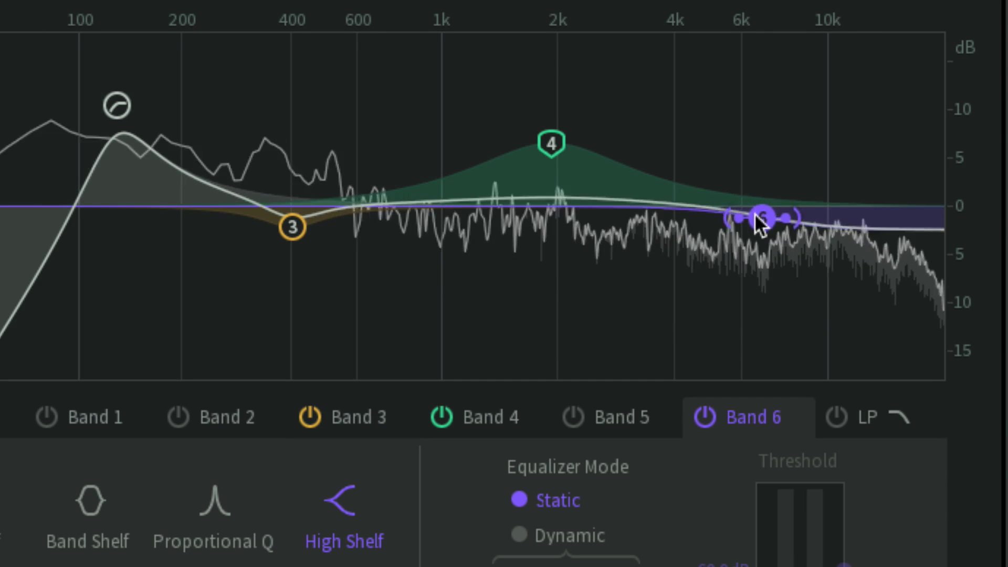
Step: Turn on Bands 5, 2 and 1
click(573, 415)
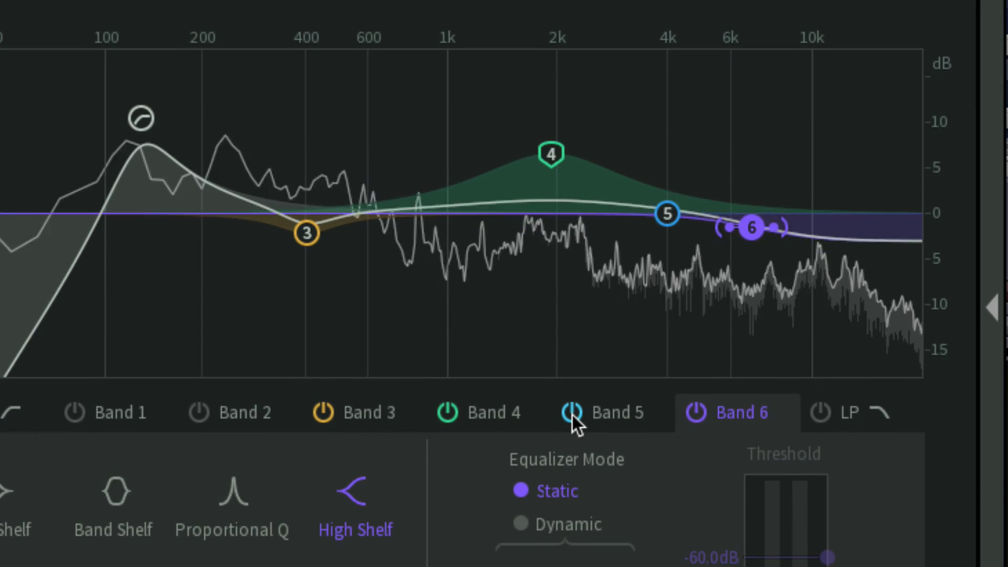
click(218, 409)
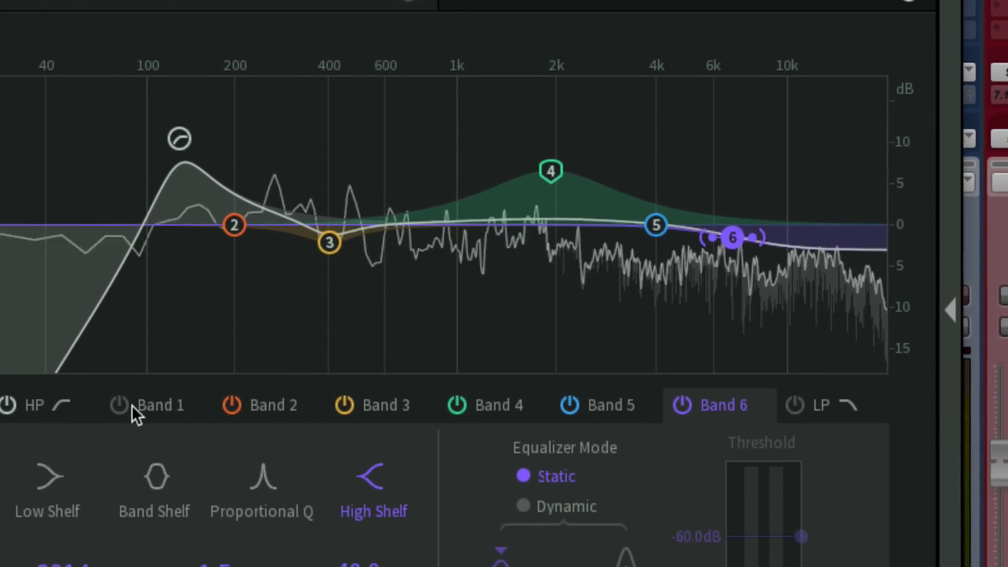
click(134, 404)
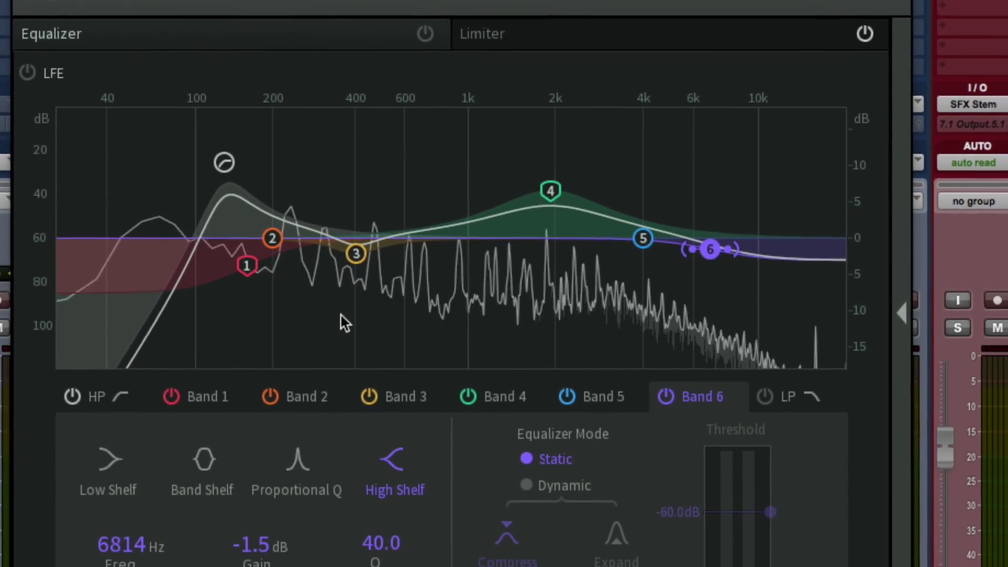